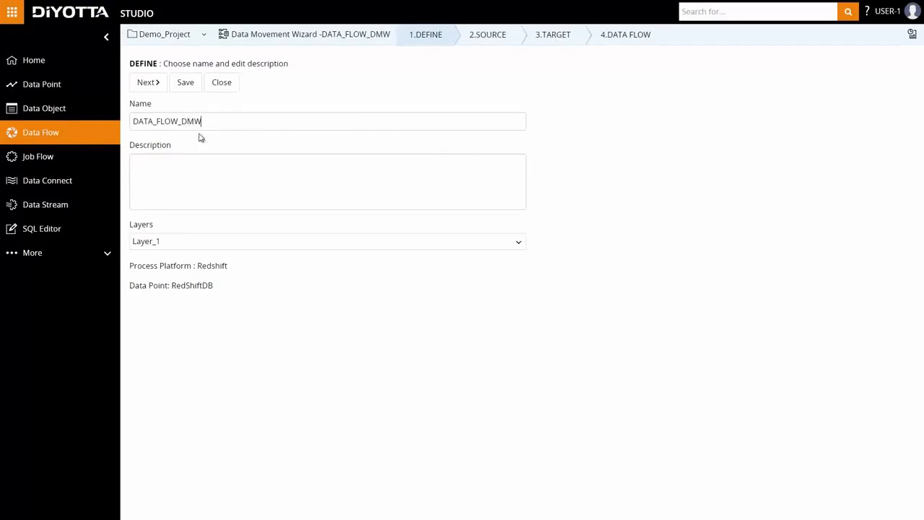
# - Continue to the source definition and create a MySQL data point named CONN_MYSQL_DEMO in the MySQL group
pyautogui.click(147, 83)
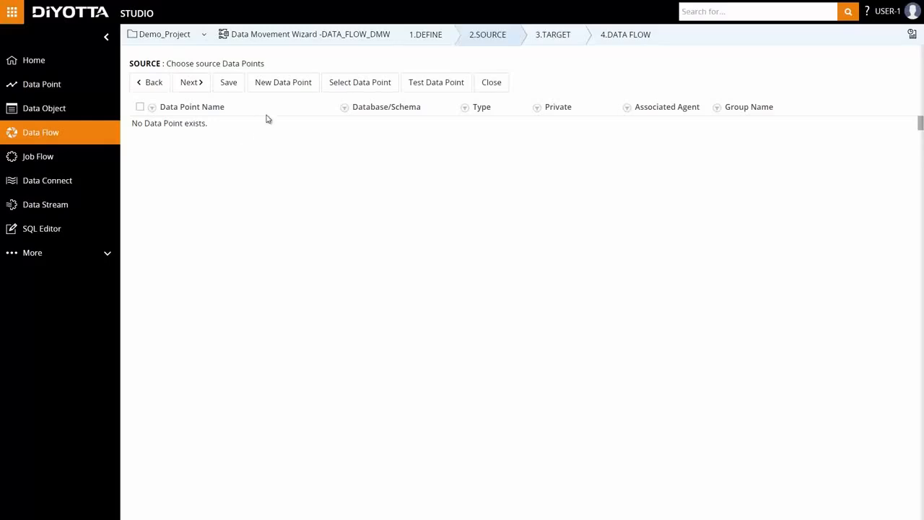
pyautogui.click(282, 83)
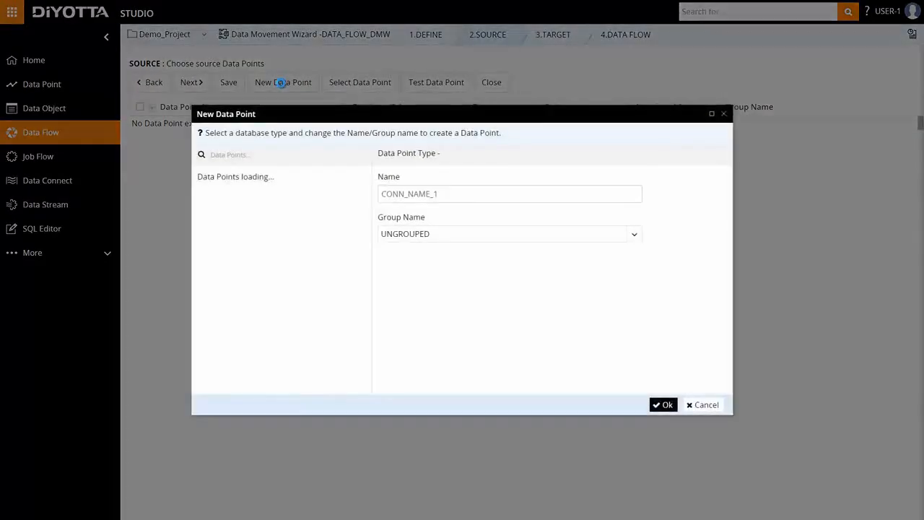
pyautogui.scroll(-3, 301, 253)
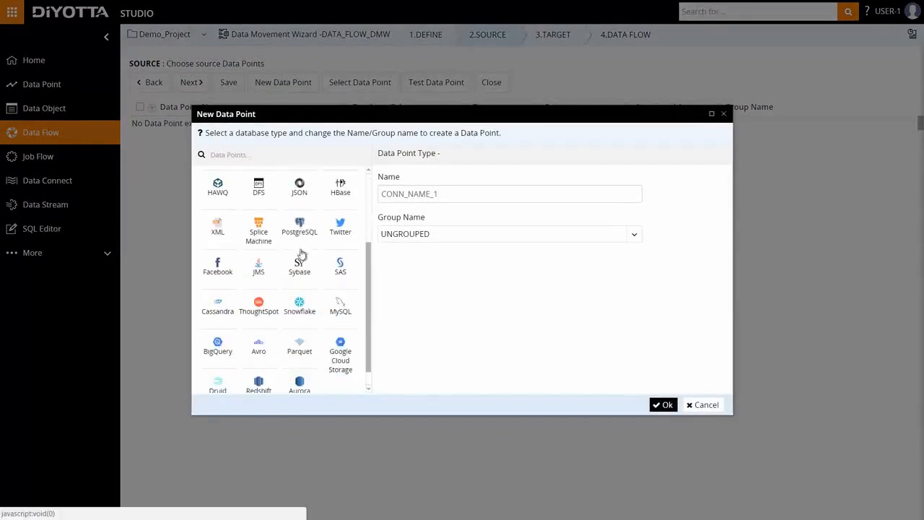
pyautogui.click(341, 307)
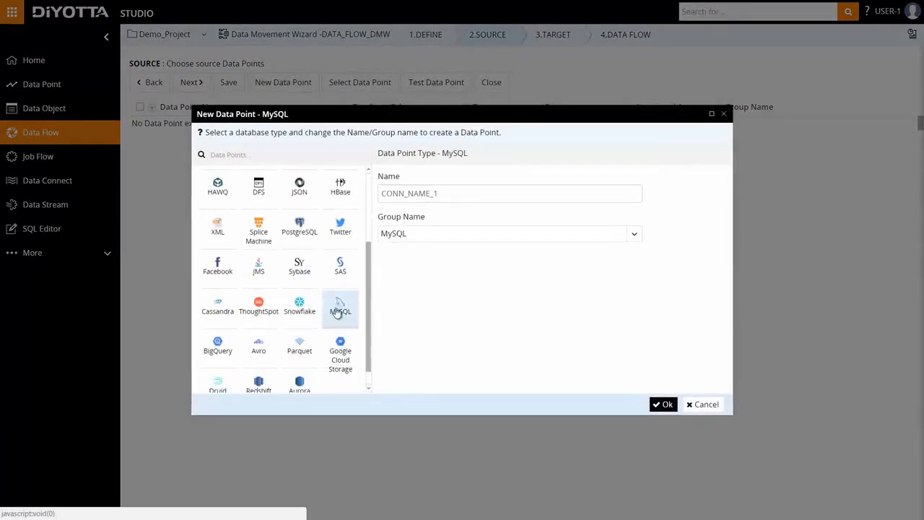
pyautogui.click(447, 194)
pyautogui.moveTo(448, 194); pyautogui.dragTo(435, 195)
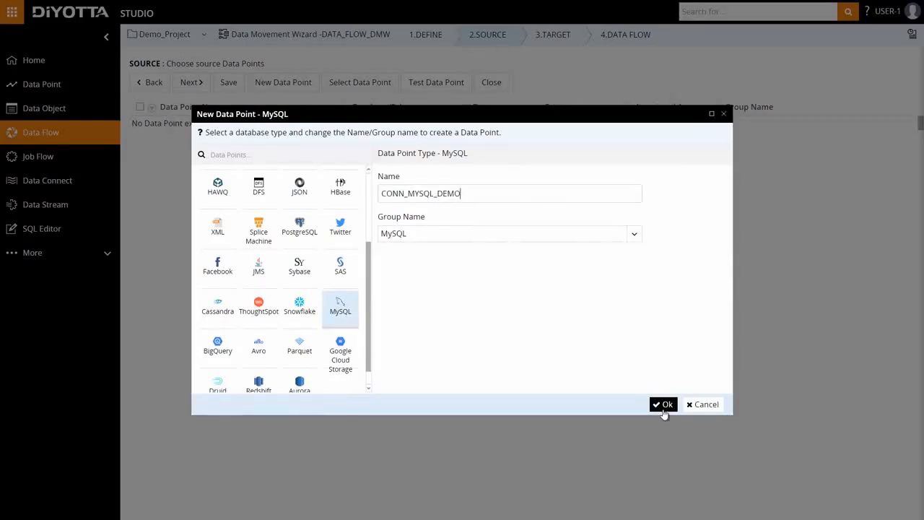
pyautogui.click(662, 406)
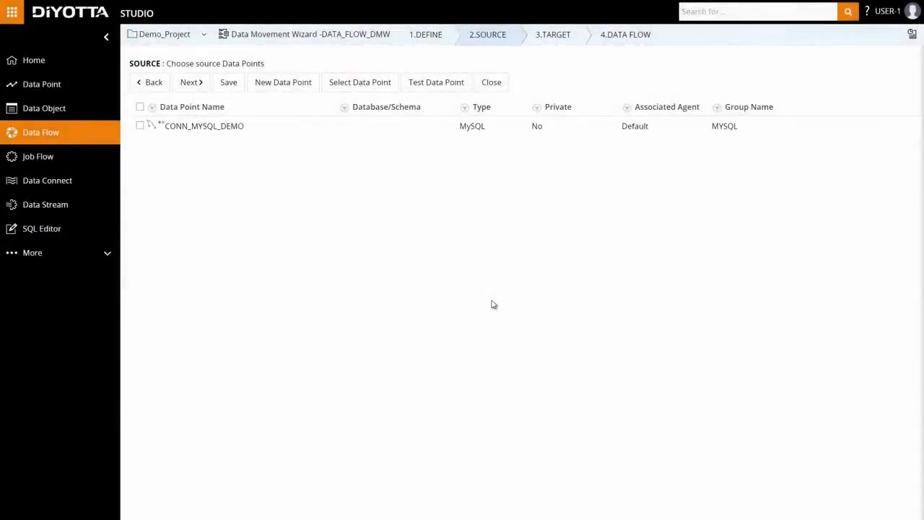
# - Configure CONN_MYSQL_DEMO with host 172.40.8.142, port 3306, app user labuser, its password, version 5.1.x and database dilab_src, and test the connection
pyautogui.click(234, 126)
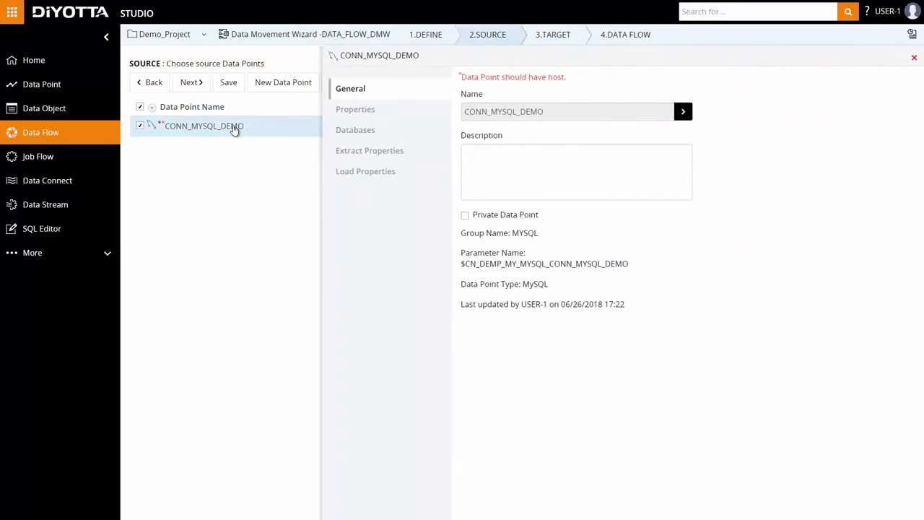
pyautogui.click(363, 114)
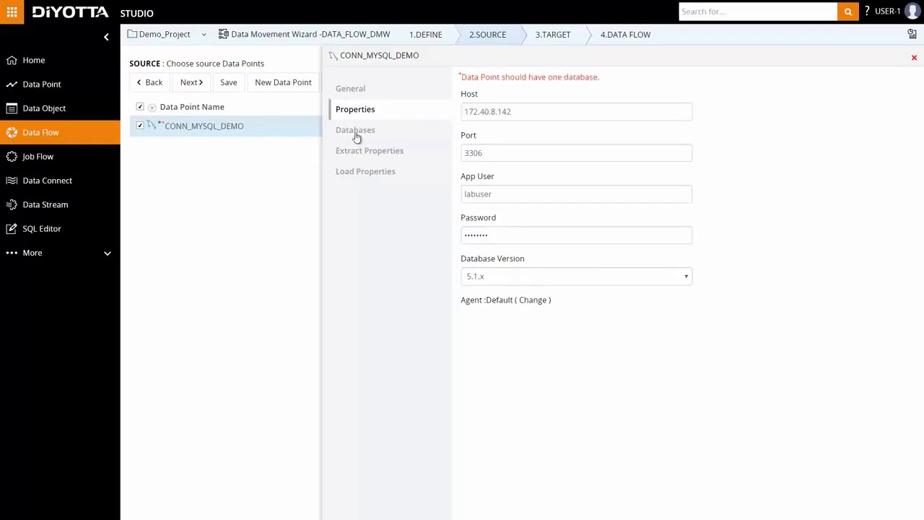
pyautogui.click(355, 131)
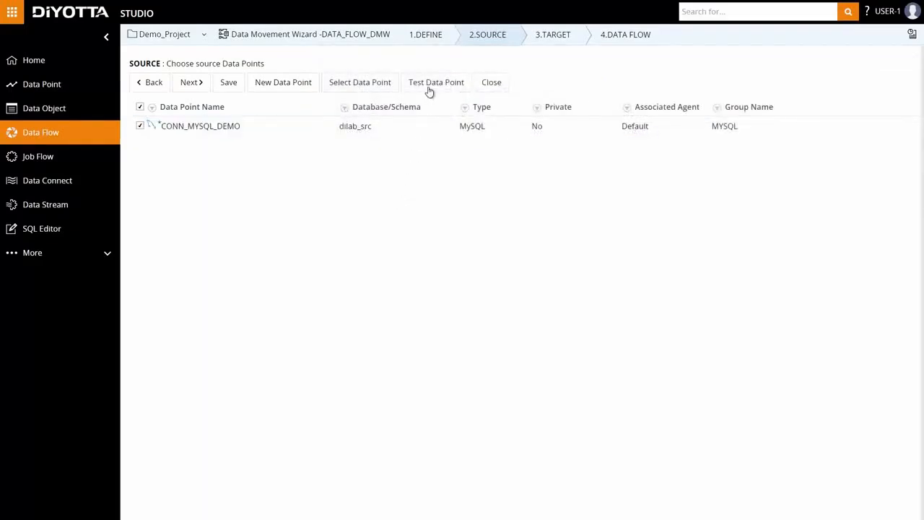
pyautogui.click(428, 85)
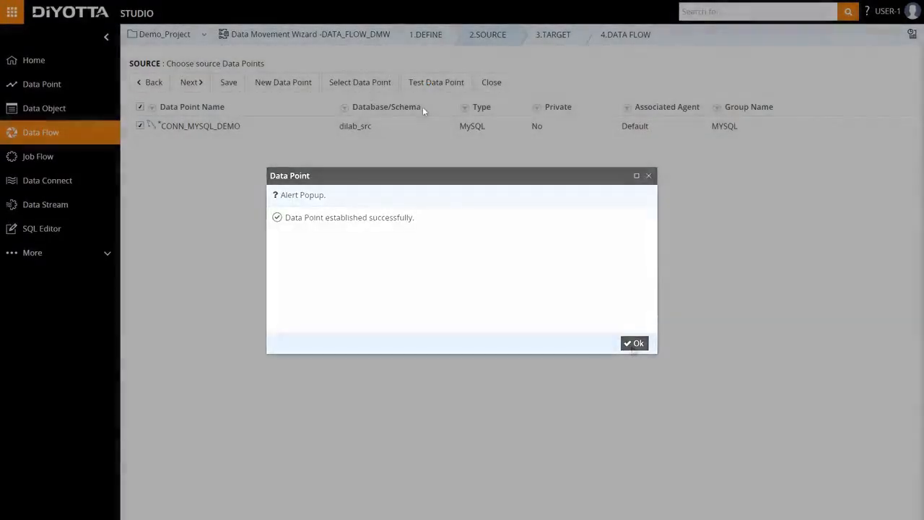
pyautogui.click(634, 344)
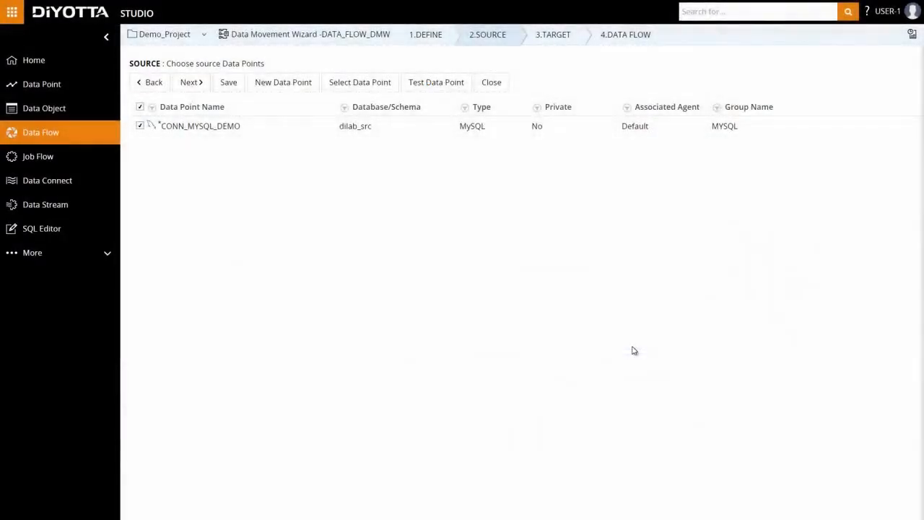
# - Continue to the source data objects and start an import from the dilab_src database of CONN_MYSQL_DEMO
pyautogui.click(187, 82)
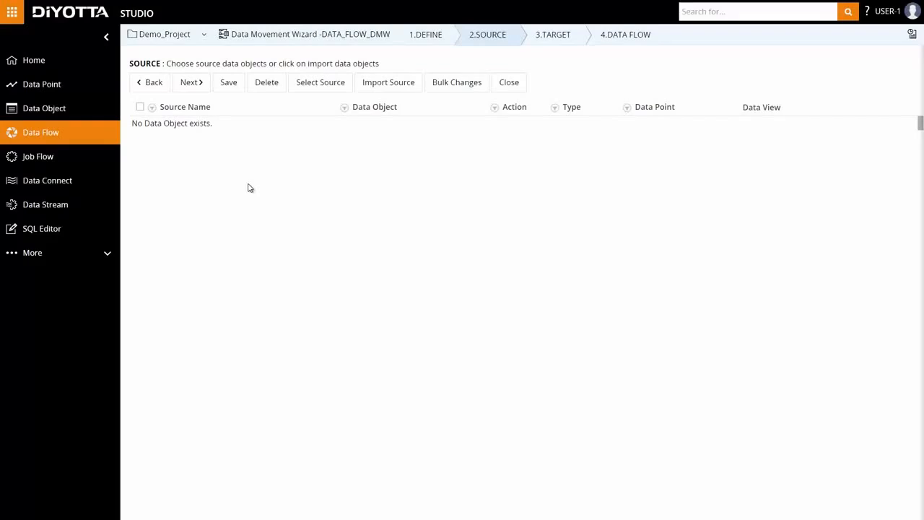
pyautogui.click(387, 84)
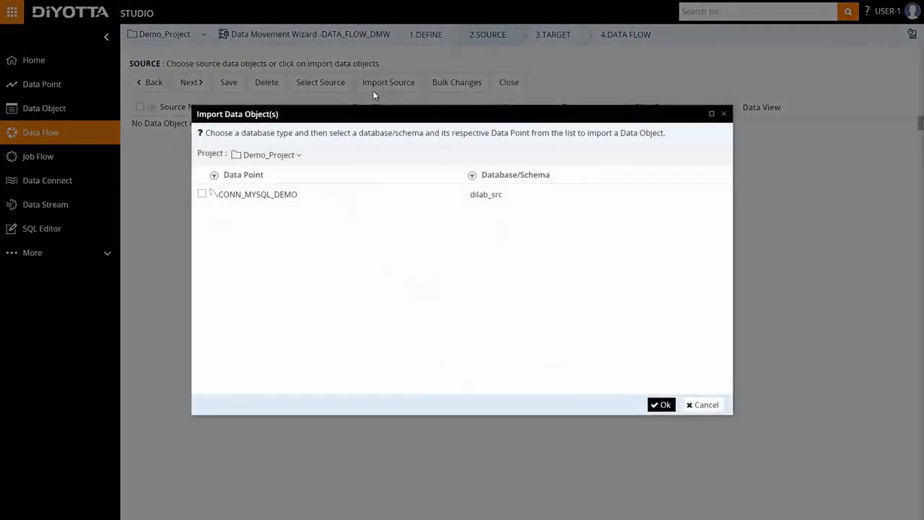
pyautogui.click(203, 195)
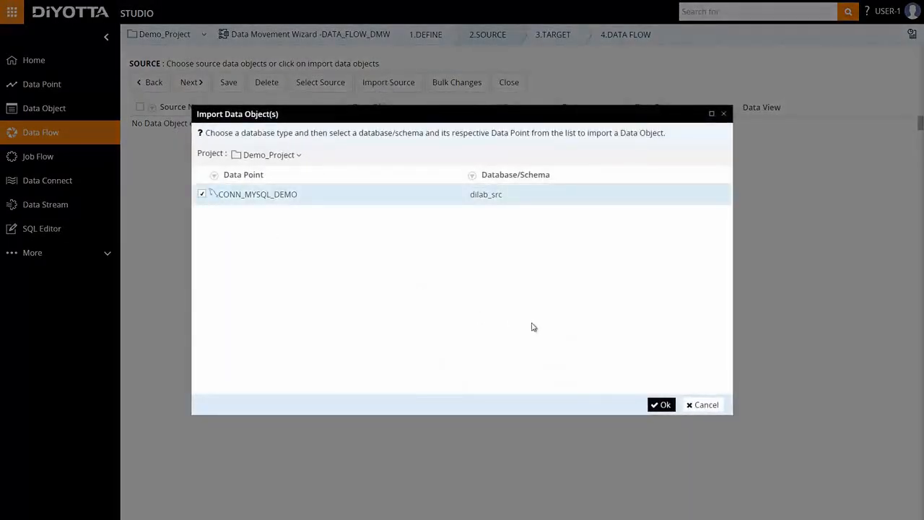
pyautogui.click(661, 406)
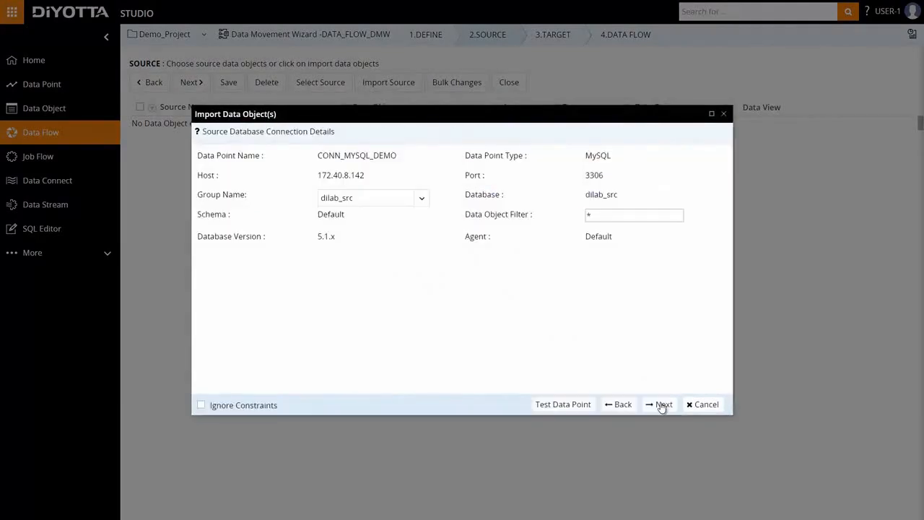
pyautogui.click(663, 405)
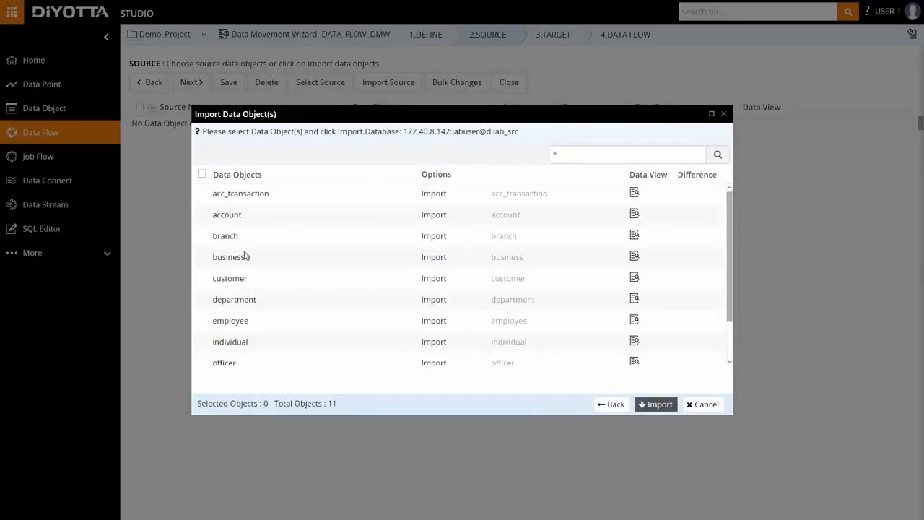
# - Preview the account table's data and import the account, branch, customer and department tables as source objects
pyautogui.click(203, 215)
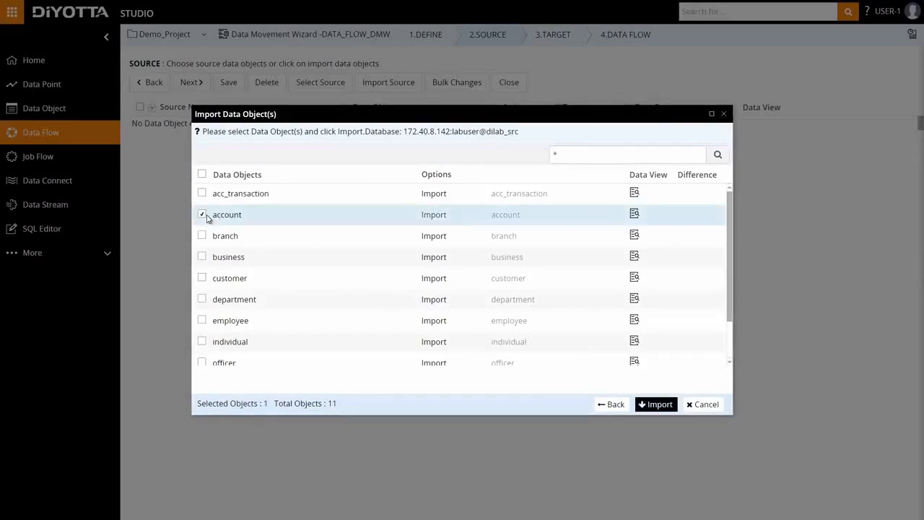
pyautogui.click(634, 215)
pyautogui.scroll(-3, 614, 325)
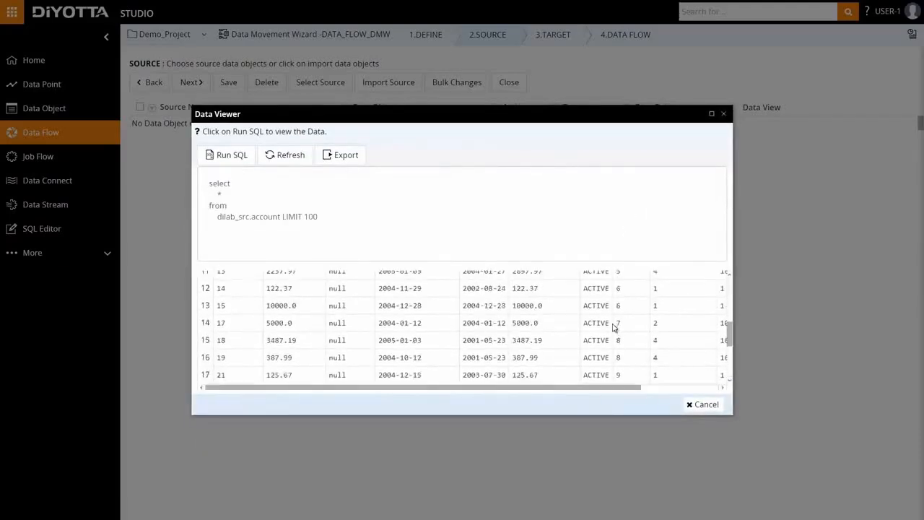
pyautogui.click(703, 404)
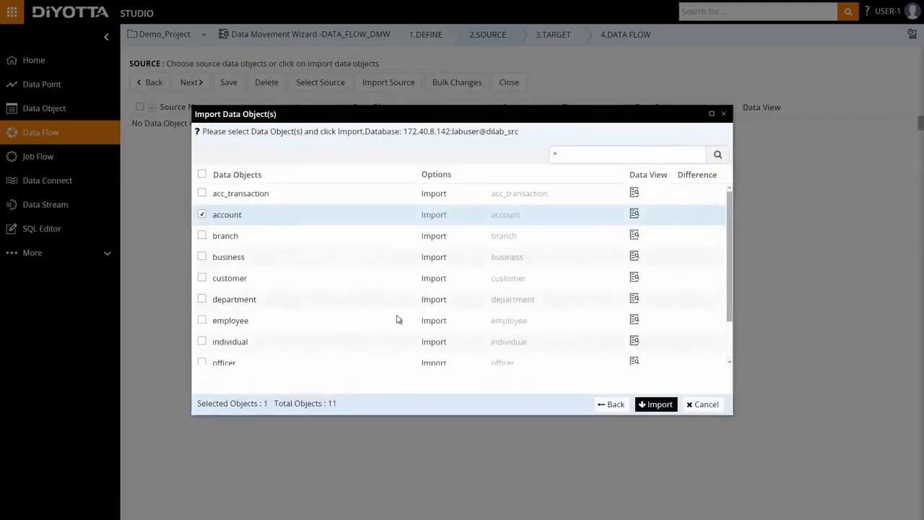
pyautogui.click(202, 236)
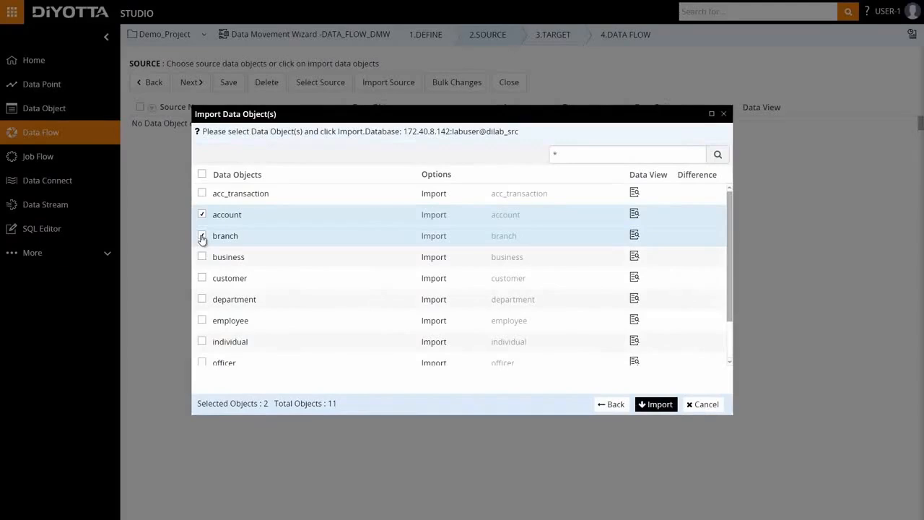
pyautogui.click(202, 278)
pyautogui.click(203, 299)
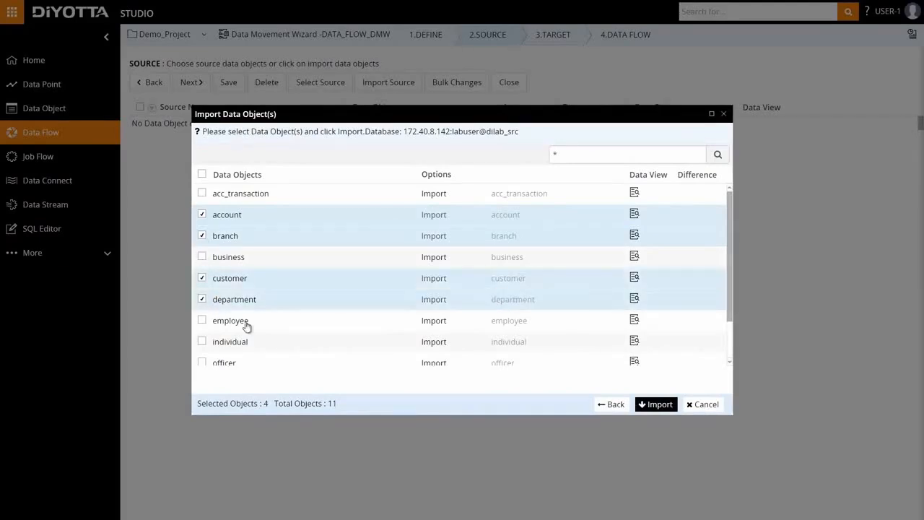
pyautogui.click(659, 405)
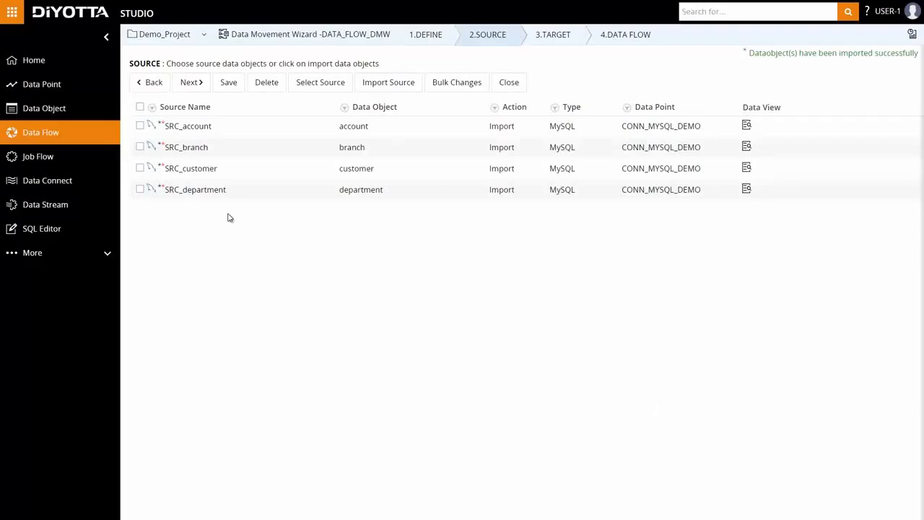
# - Choose the existing Redshift data point RedShiftDB with the public schema as target and continue to the target objects
pyautogui.click(198, 86)
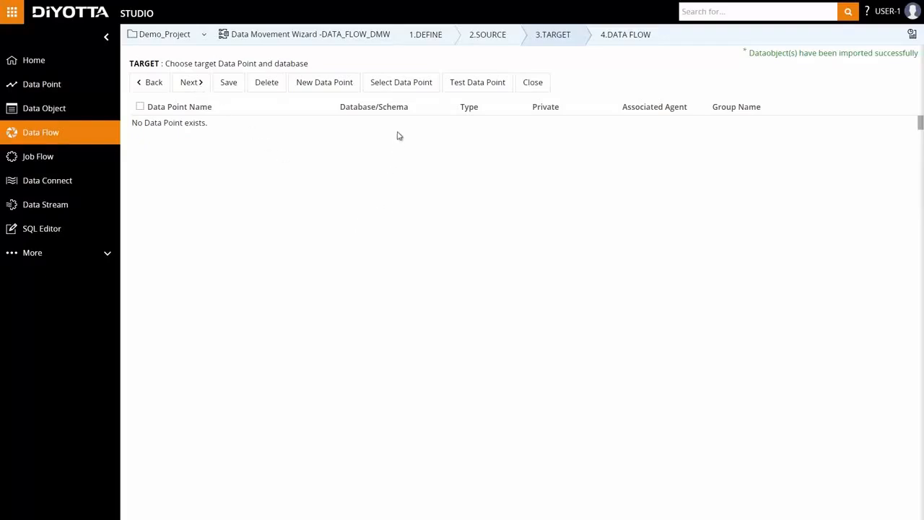
pyautogui.click(407, 84)
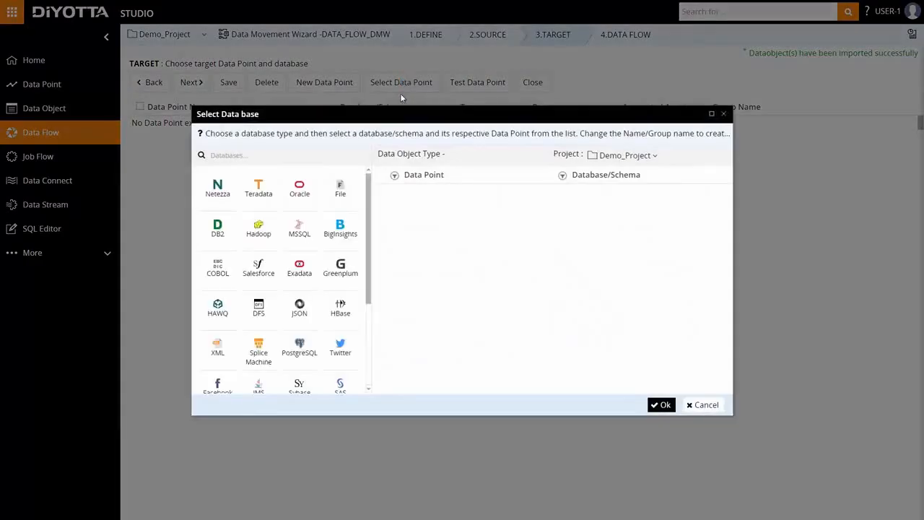
pyautogui.scroll(-3, 340, 310)
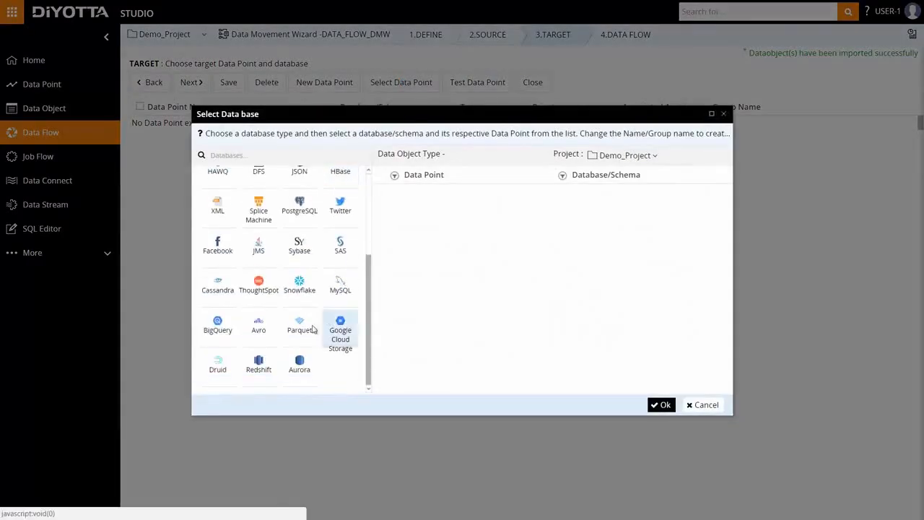
pyautogui.click(258, 364)
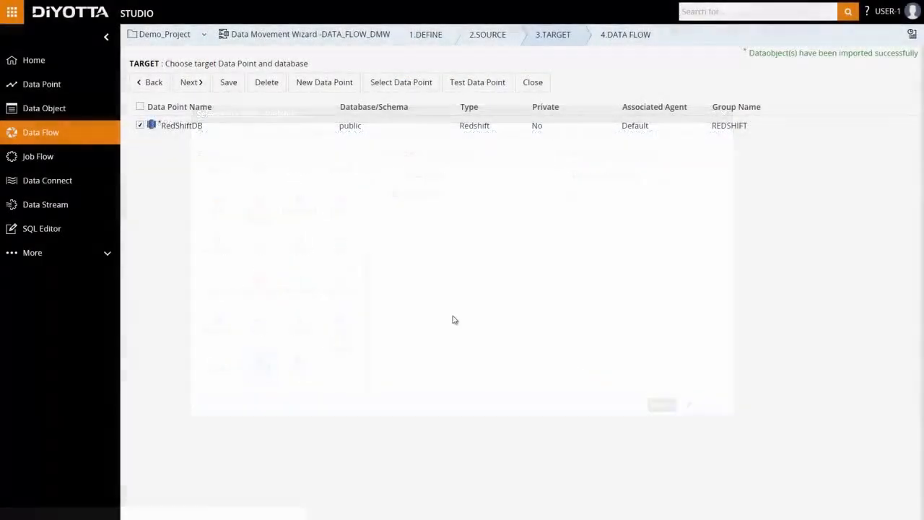
pyautogui.click(192, 83)
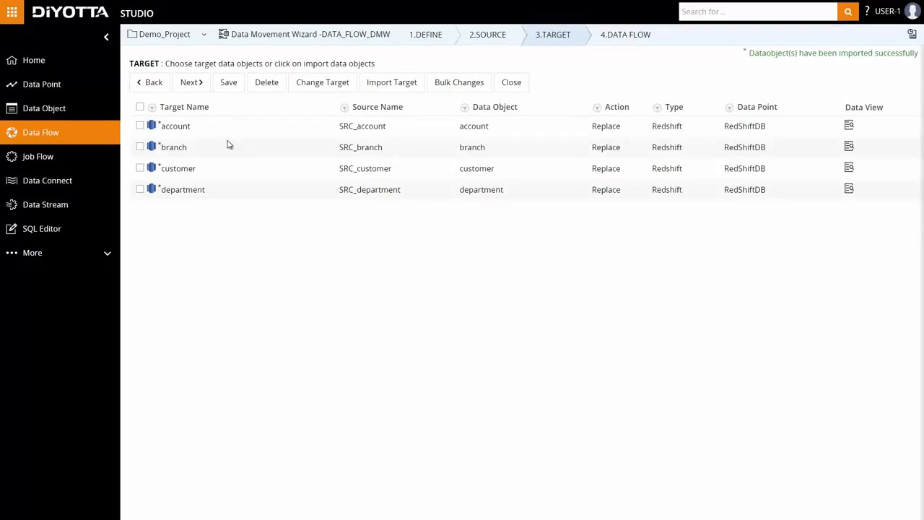
# - Select the account target and review how its attributes are mapped to the source attributes
pyautogui.click(141, 127)
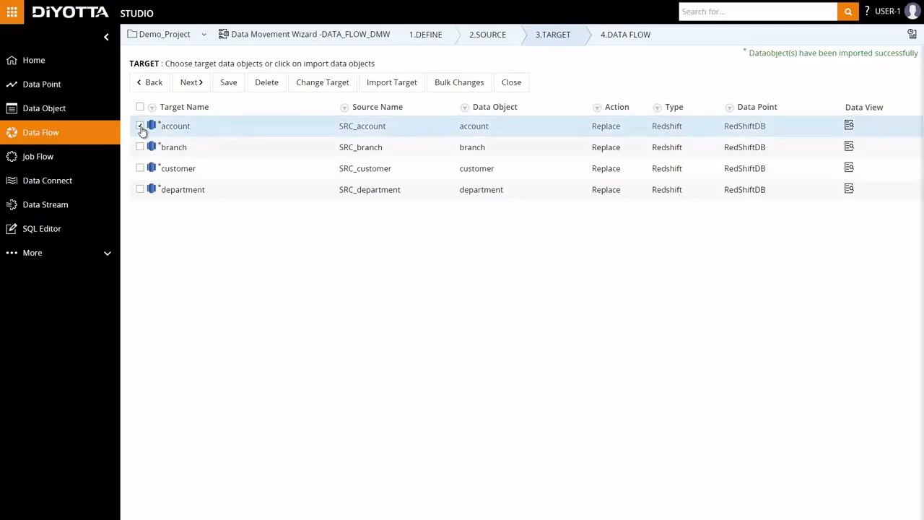
pyautogui.click(171, 127)
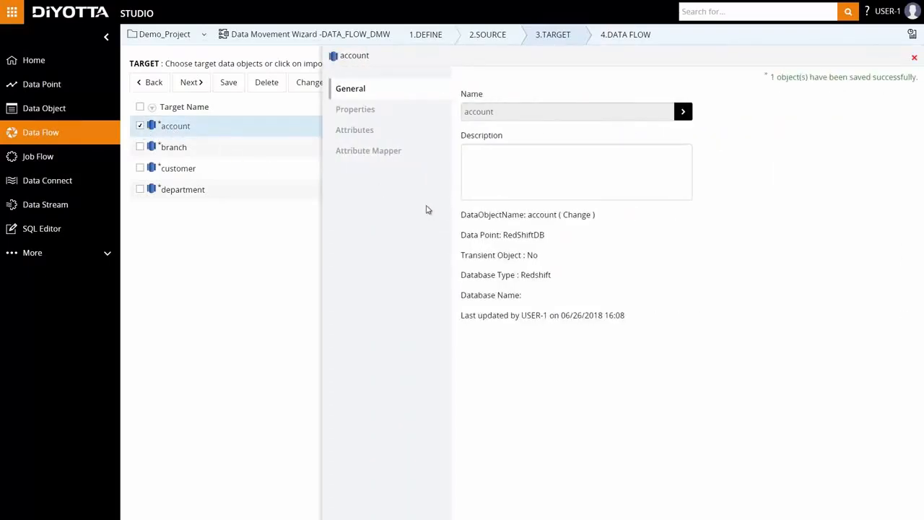
pyautogui.click(385, 153)
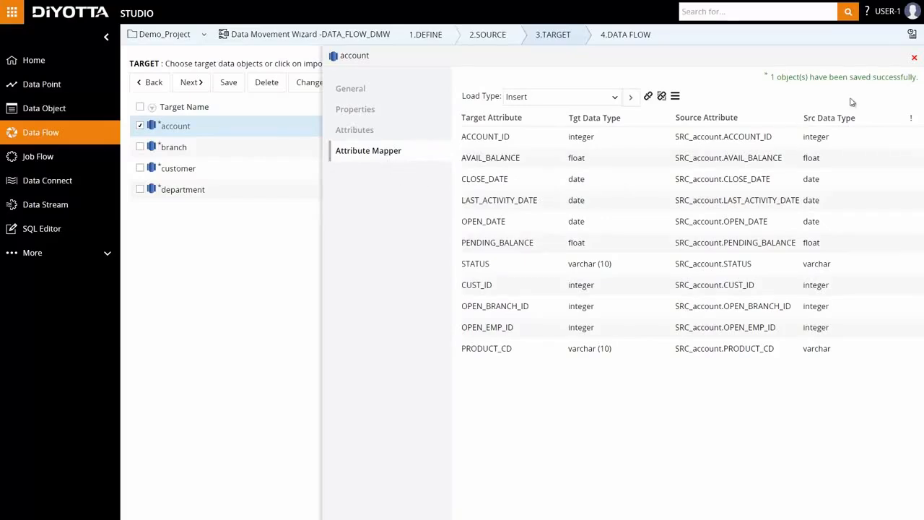
pyautogui.click(914, 58)
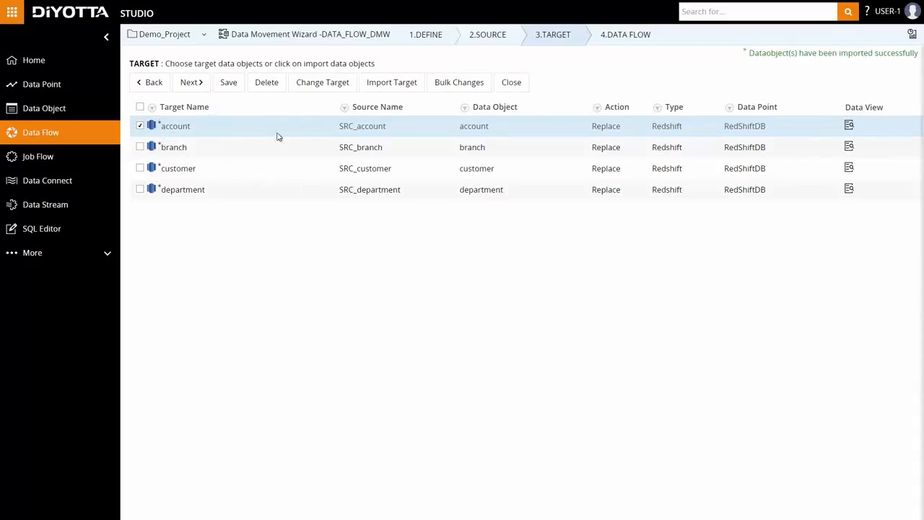
# - Apply bulk changes to all target objects: Truncate Before Load No, Create Target Yes, and the prefix TGT_
pyautogui.click(449, 83)
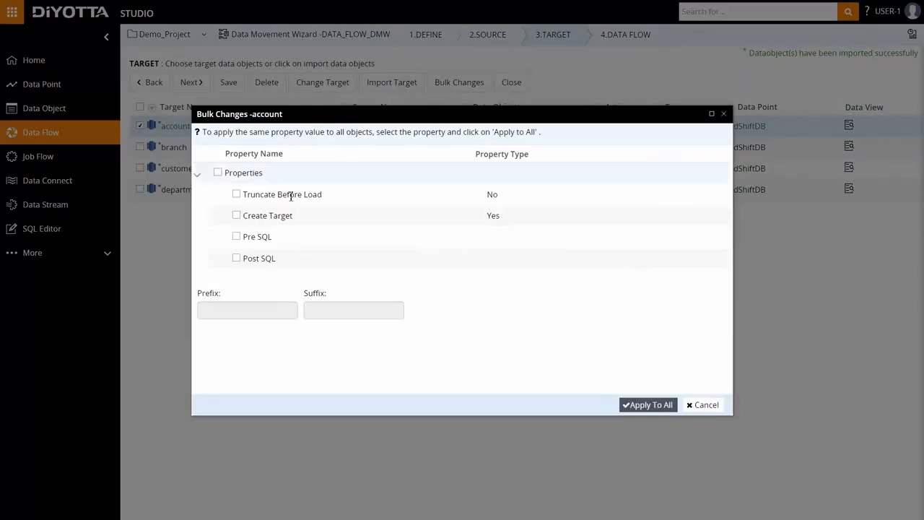
pyautogui.click(236, 195)
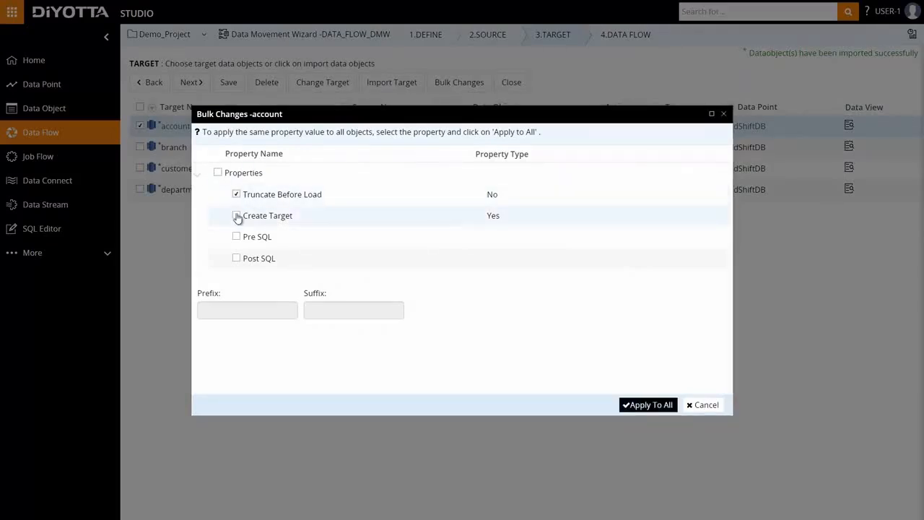
pyautogui.click(237, 216)
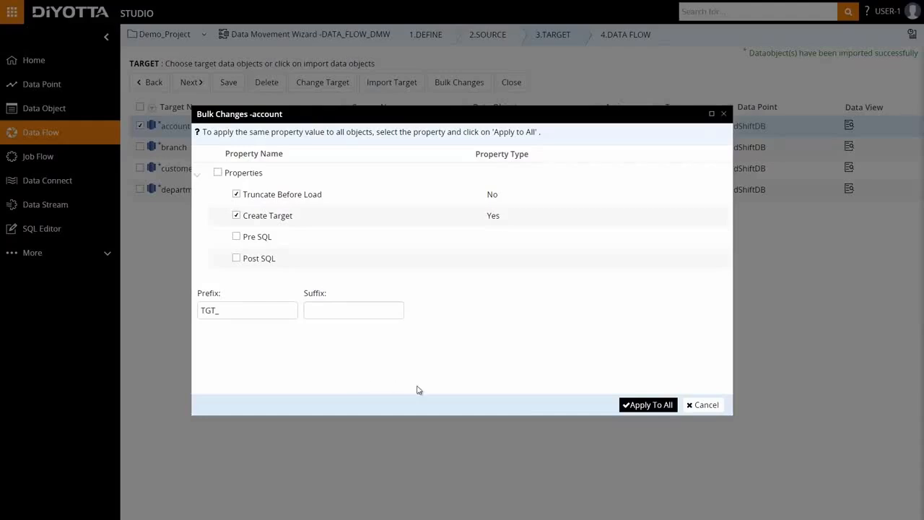
pyautogui.click(645, 405)
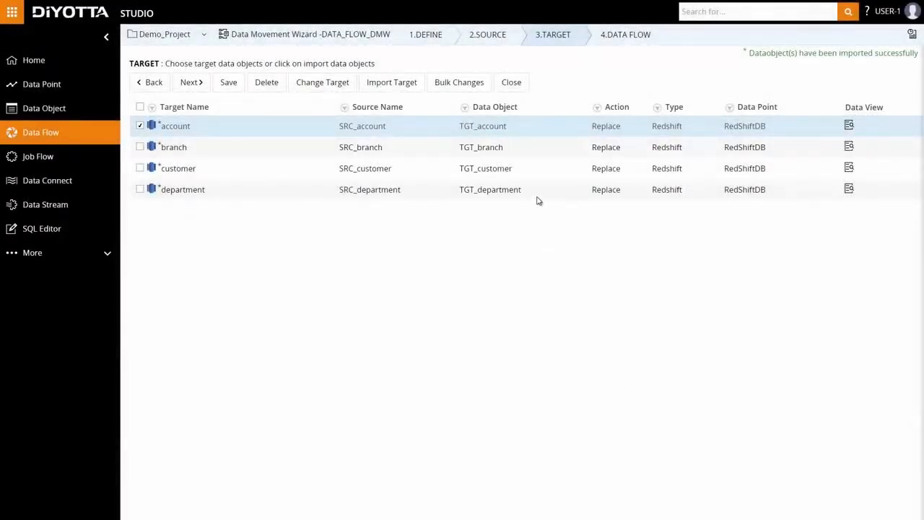
# - Continue to the wizard's data flow stage, save DATA_FLOW_DMW and finish the wizard to generate the data flow
pyautogui.click(192, 83)
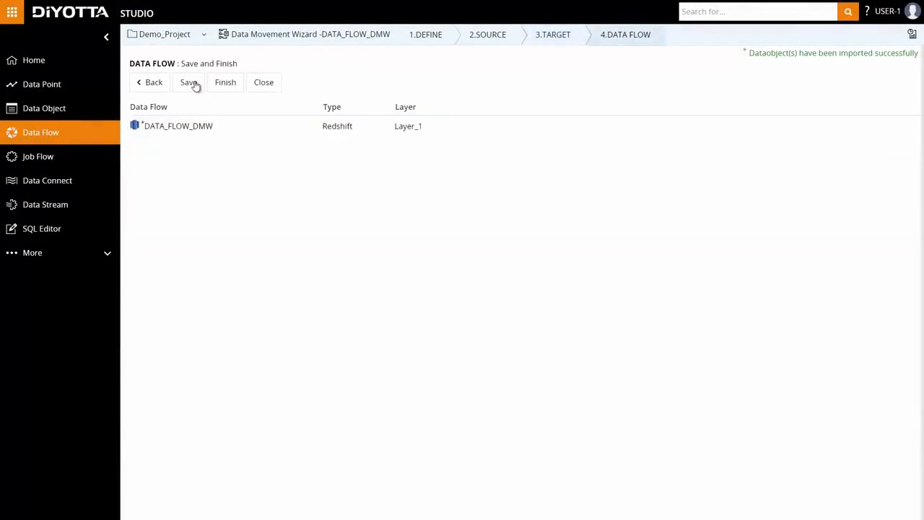
pyautogui.click(193, 83)
pyautogui.click(220, 85)
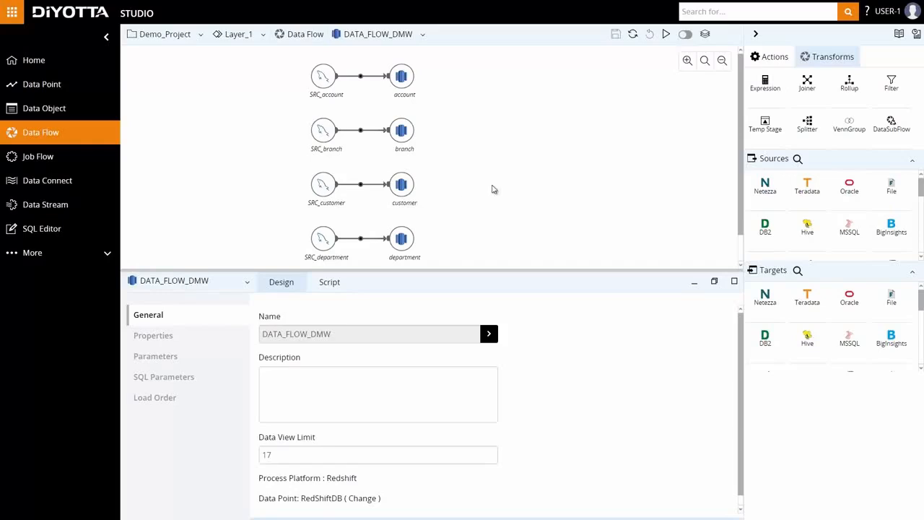
# - Reopen DATA_FLOW_DMW in the Data Movement Wizard, go to its data flow stage and finish to return to the data flow
pyautogui.click(771, 61)
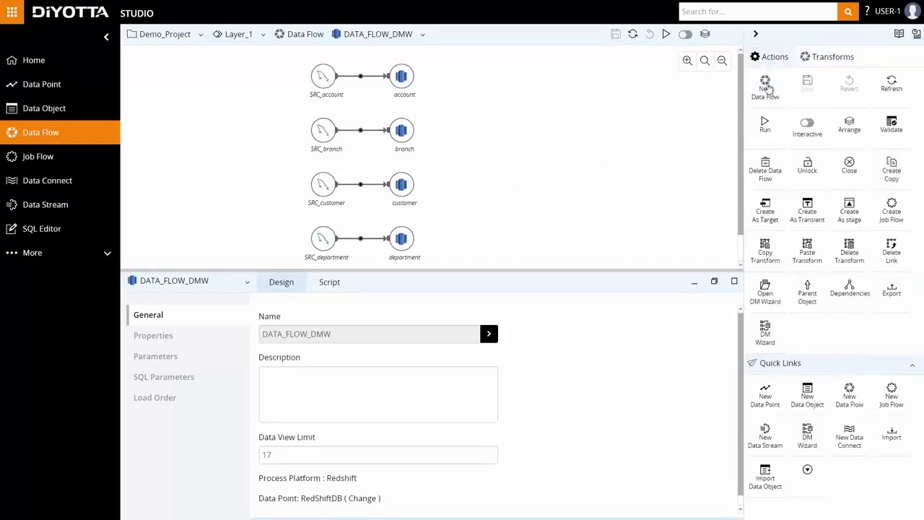
pyautogui.click(767, 295)
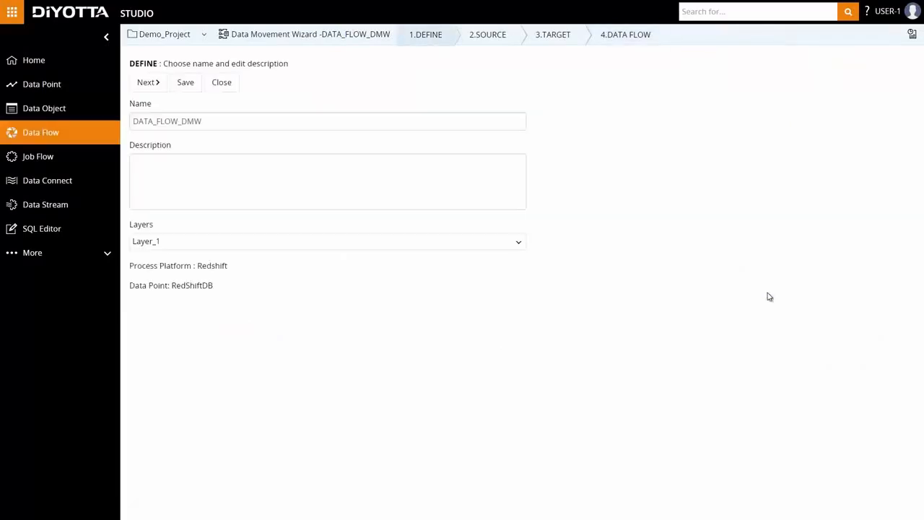
pyautogui.click(622, 40)
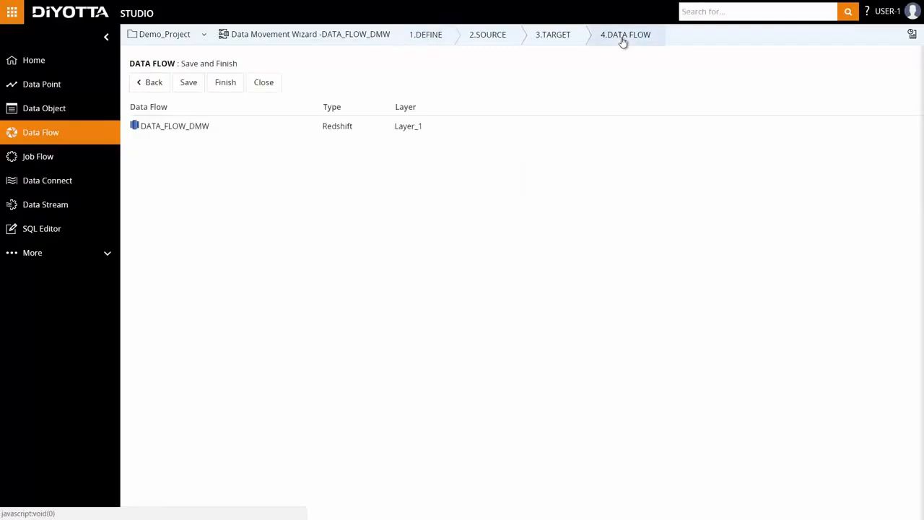
pyautogui.click(235, 86)
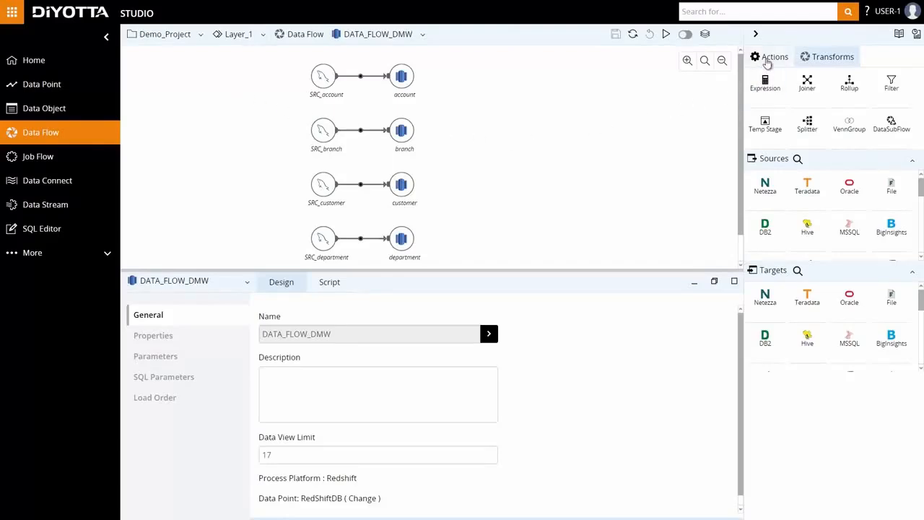
# - Run the data flow DATA_FLOW_DMW and switch to the Monitor module
pyautogui.click(767, 61)
pyautogui.click(764, 124)
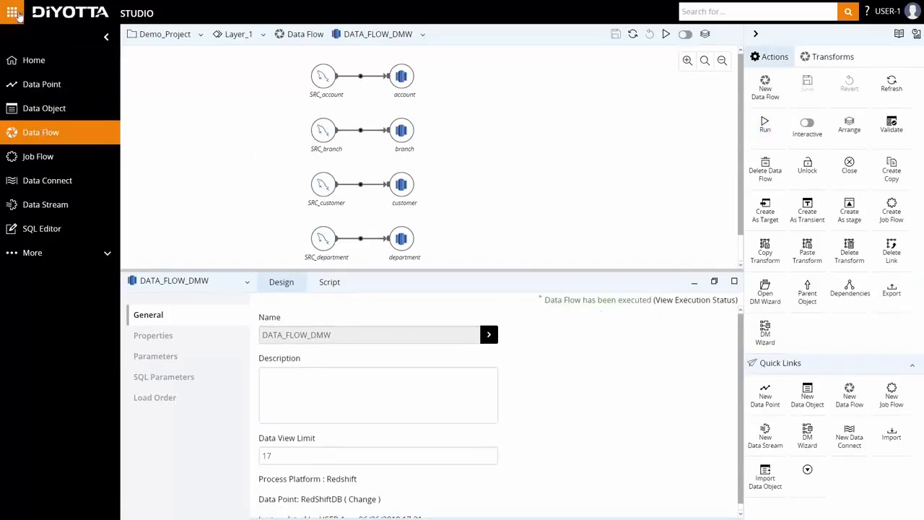
pyautogui.click(13, 11)
pyautogui.click(81, 49)
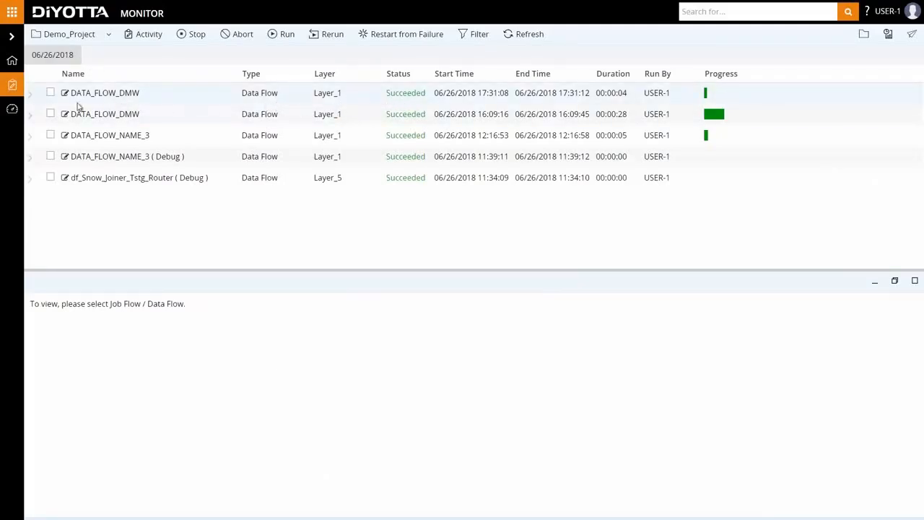
# - Select the latest DATA_FLOW_DMW run and review its statistics, log and history
pyautogui.click(51, 93)
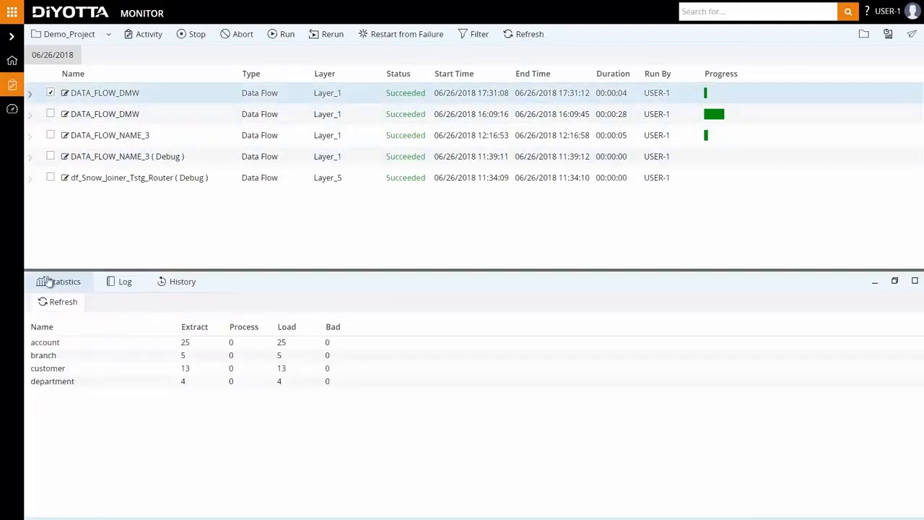
pyautogui.click(119, 287)
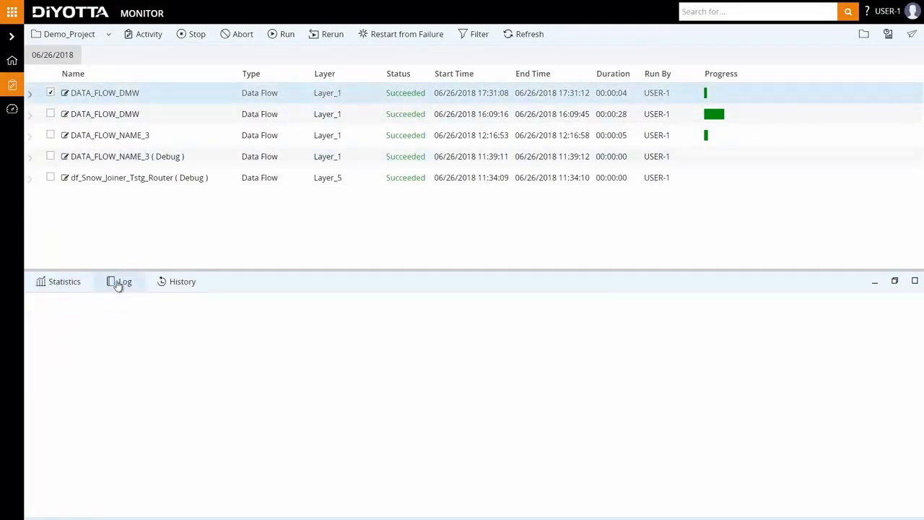
pyautogui.click(166, 281)
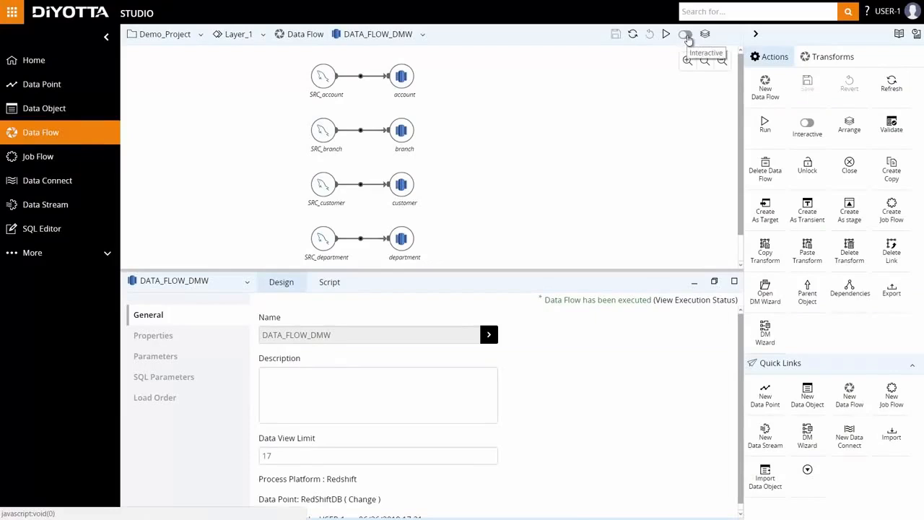
# - Turn on interactive mode in Studio and view the loaded data of the account and customer targets
pyautogui.click(687, 35)
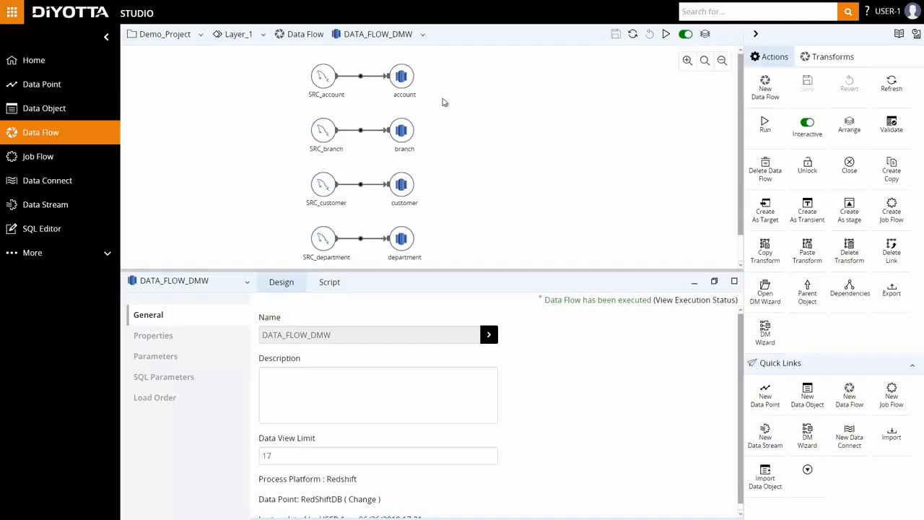
pyautogui.click(406, 90)
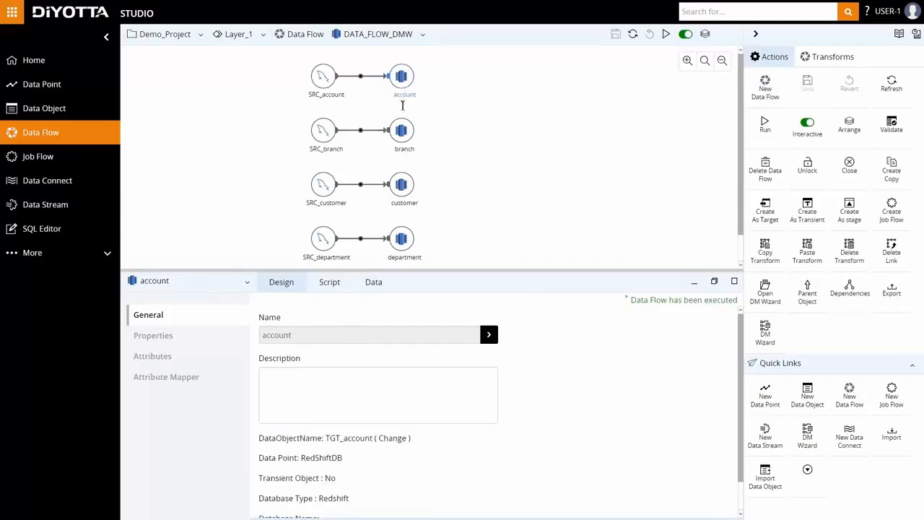
pyautogui.click(376, 286)
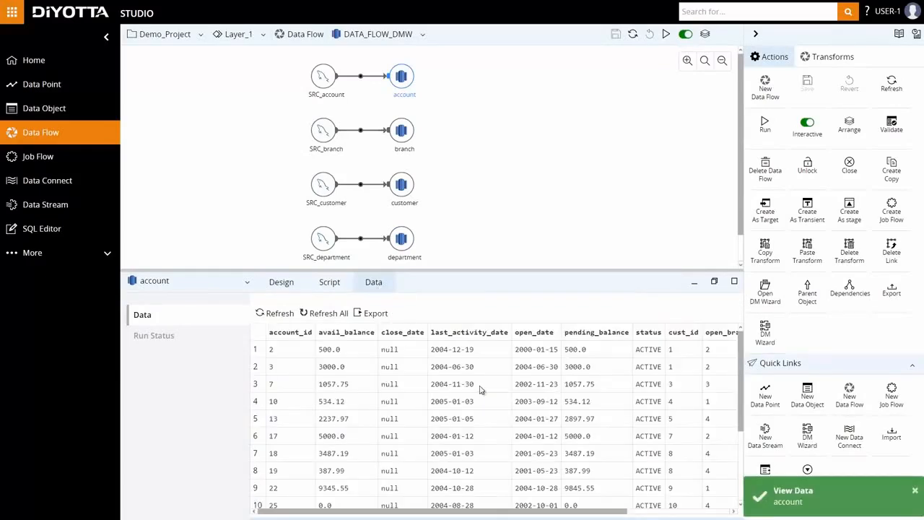
pyautogui.click(915, 491)
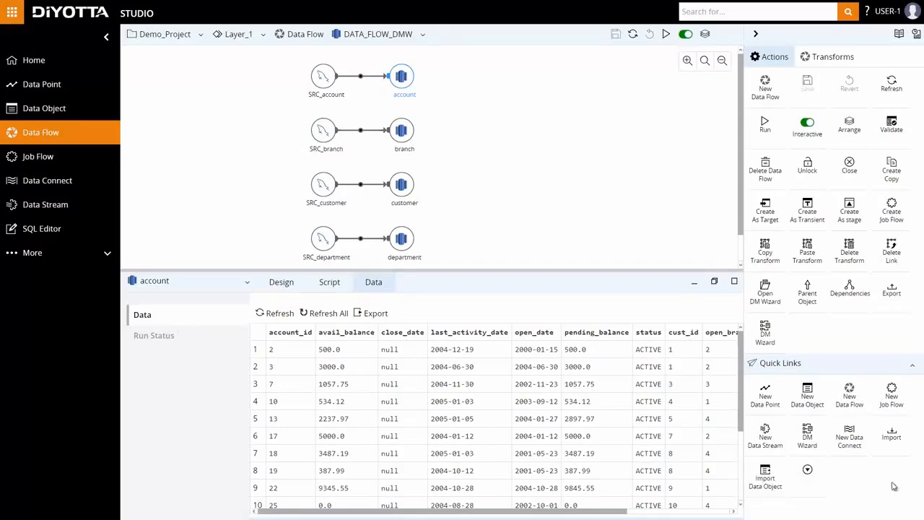
pyautogui.click(246, 284)
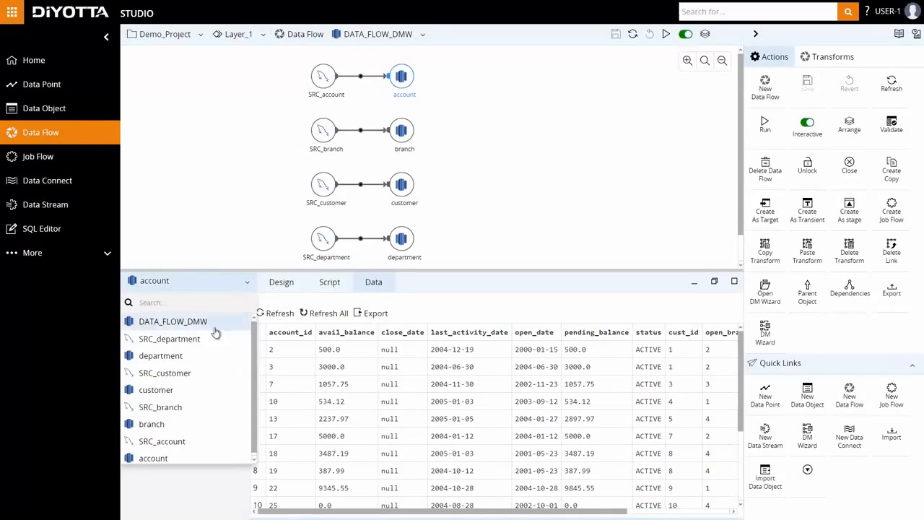
pyautogui.click(183, 391)
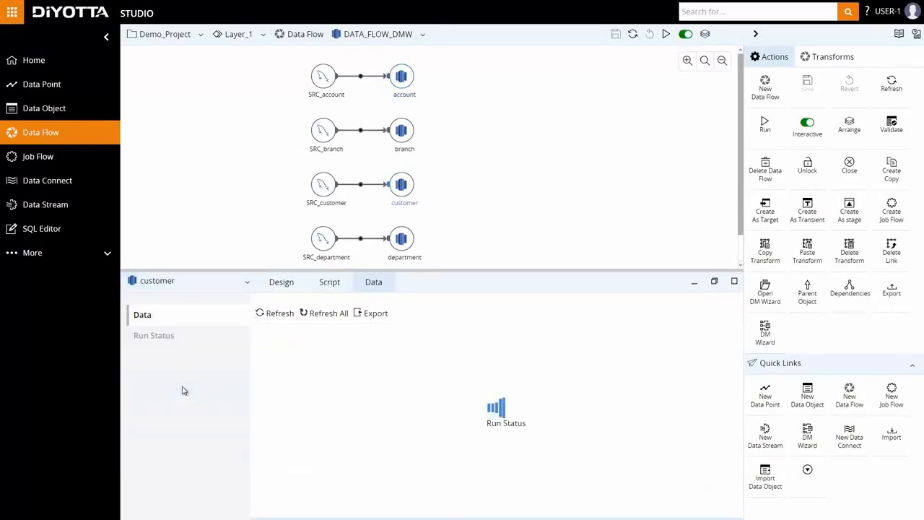